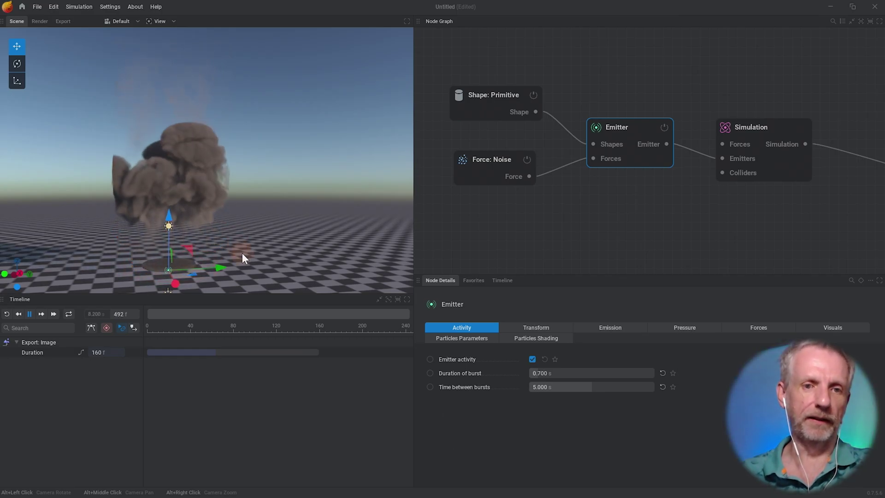
- Pause the smoke explosion mid-playback and orbit the view down and around the cloud
key("space")
middle_click_drag(168, 291, 189, 287)
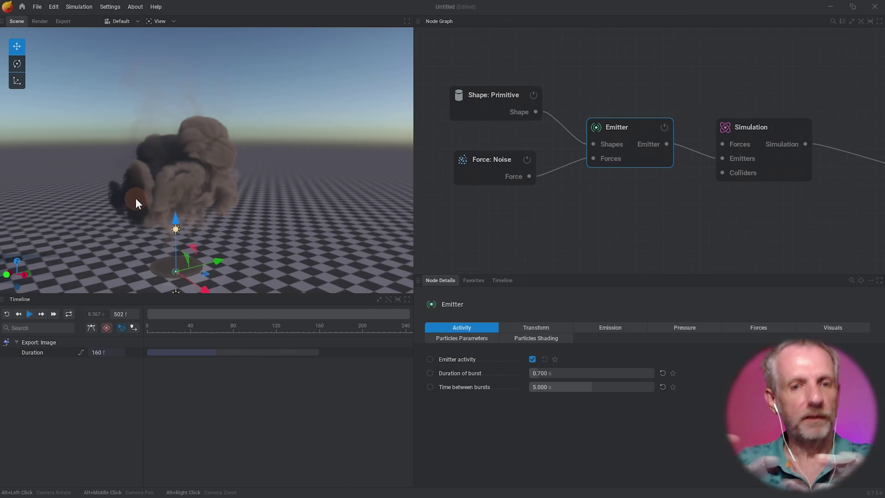
left_click_drag(142, 197, 142, 197, "alt")
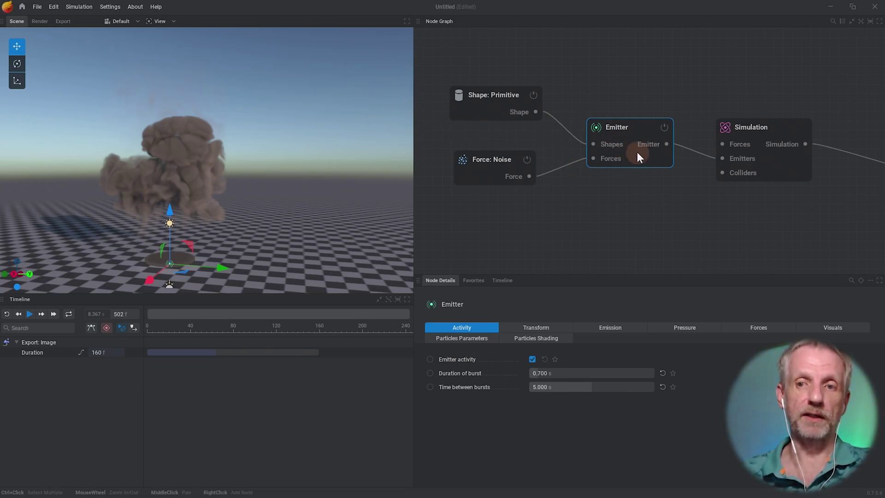
- Move the Volume node next to the Simulation node in the node graph
left_click(790, 171)
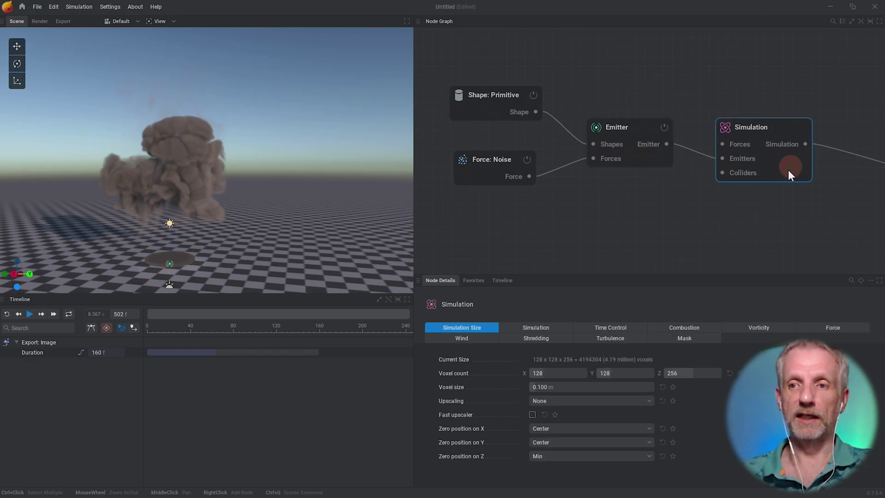
middle_click_drag(752, 231, 554, 220)
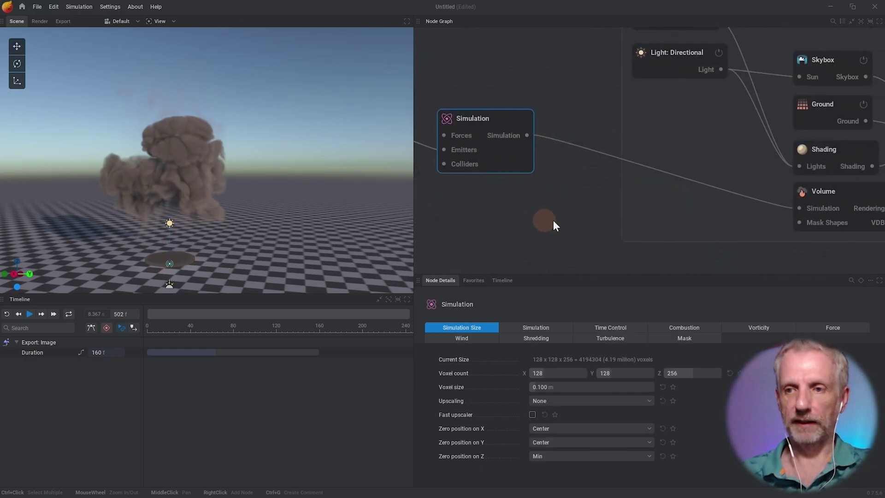
left_click_drag(872, 193, 632, 127)
- Select the node chain and show the Simulation node's 128 x 128 x 256 size settings
middle_click_drag(668, 212, 766, 209)
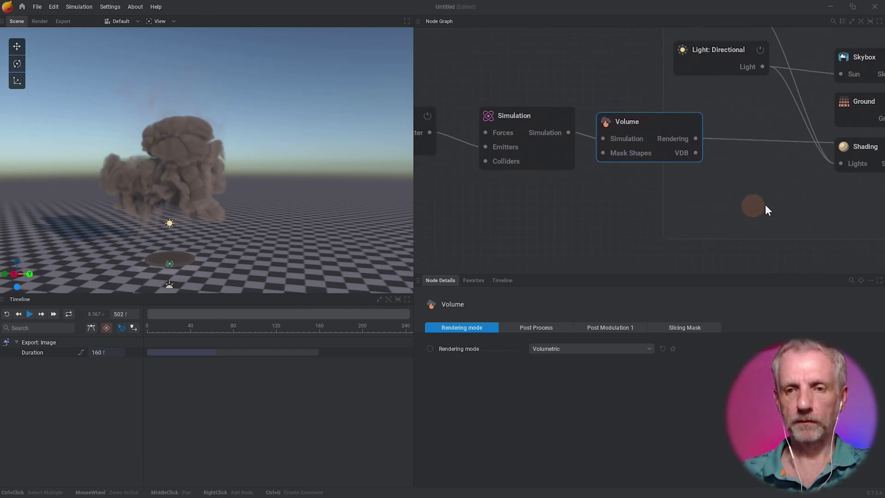
scroll(657, 168, "down", 2)
left_click_drag(502, 59, 815, 227)
scroll(763, 146, "up", 3)
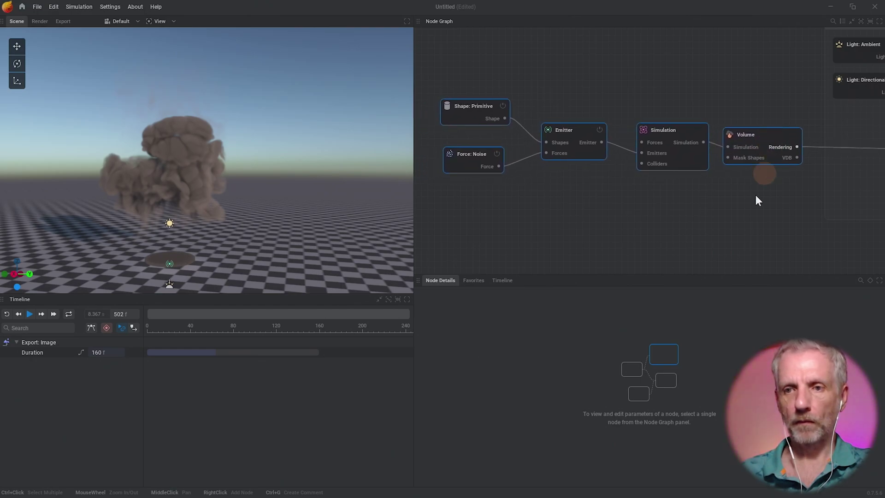
left_click(652, 110)
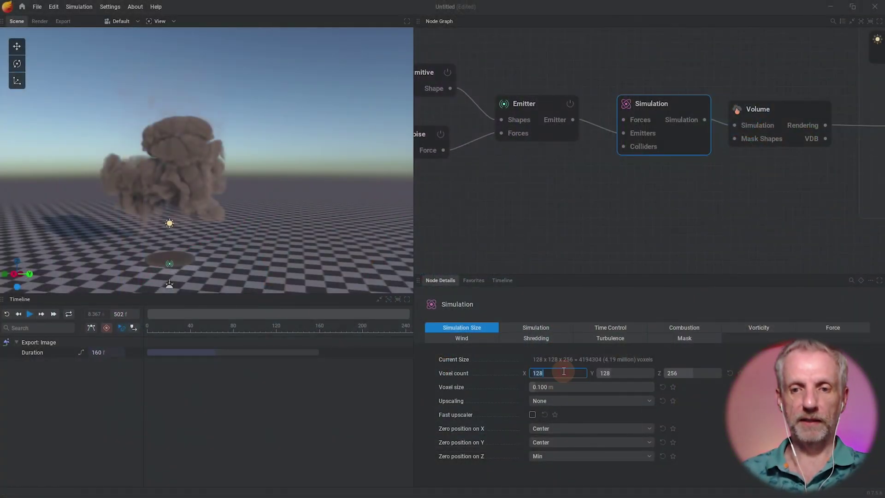
- Set voxel counts X and Y to 256 and apply the 256 x 256 x 256 resolution
type("6")
key("Tab")
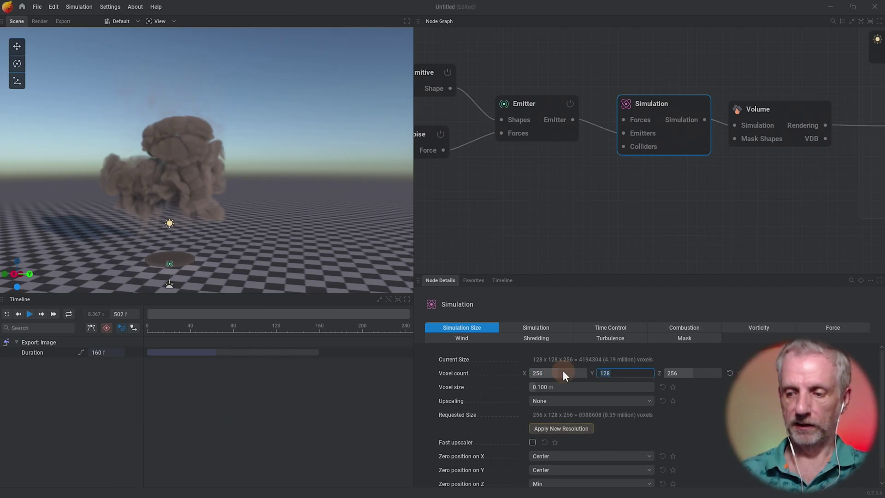
type("256")
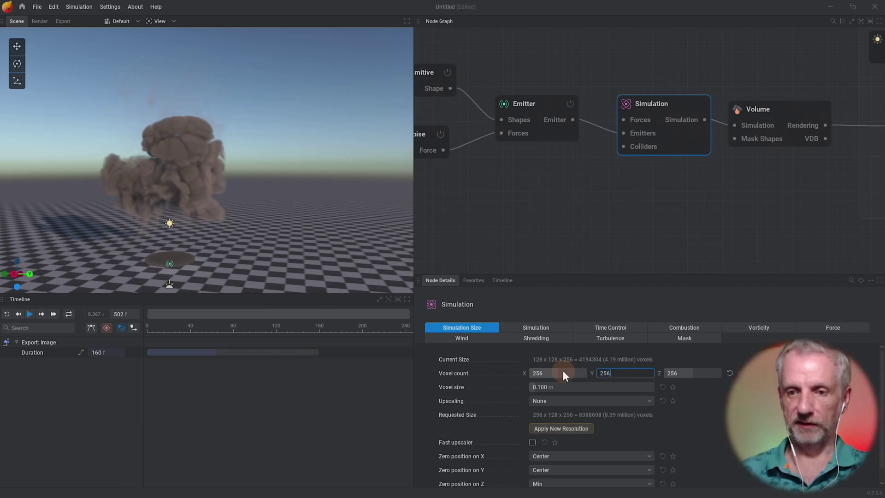
left_click(574, 429)
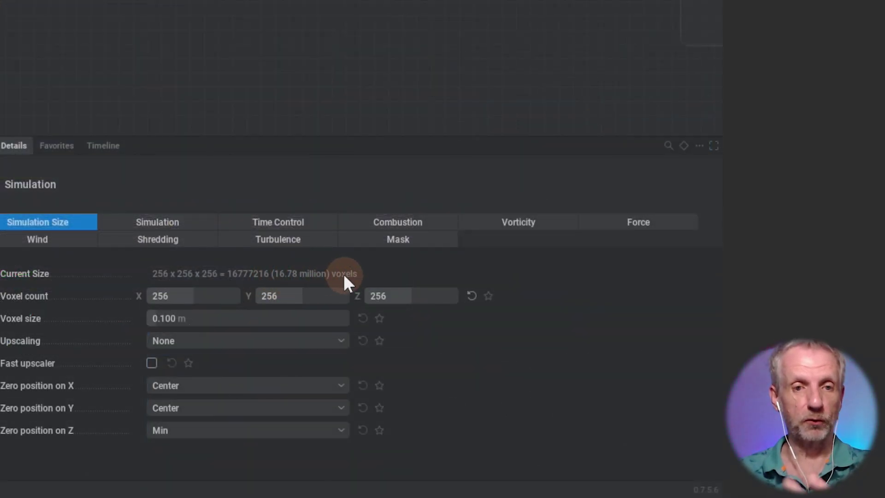
- Set X and Y voxel counts to 128 and apply the 128 x 128 x 256 grid
left_click(176, 296)
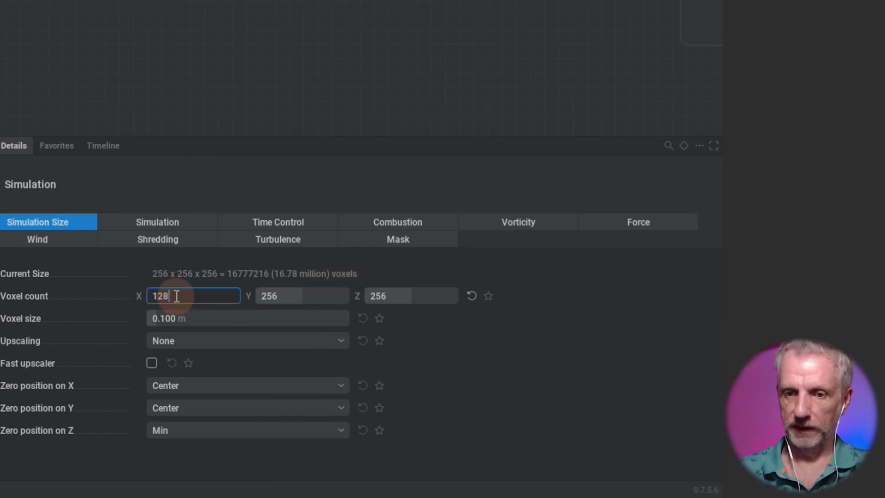
key("Tab")
type("128")
key("Return")
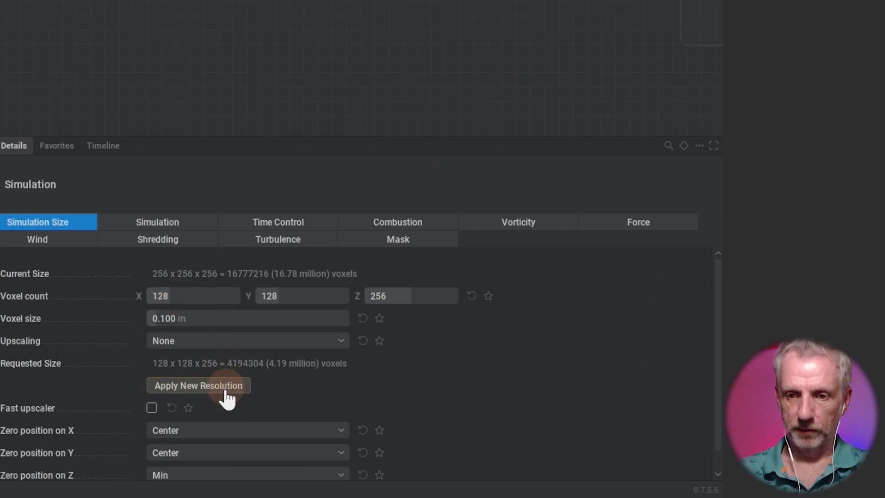
left_click(226, 388)
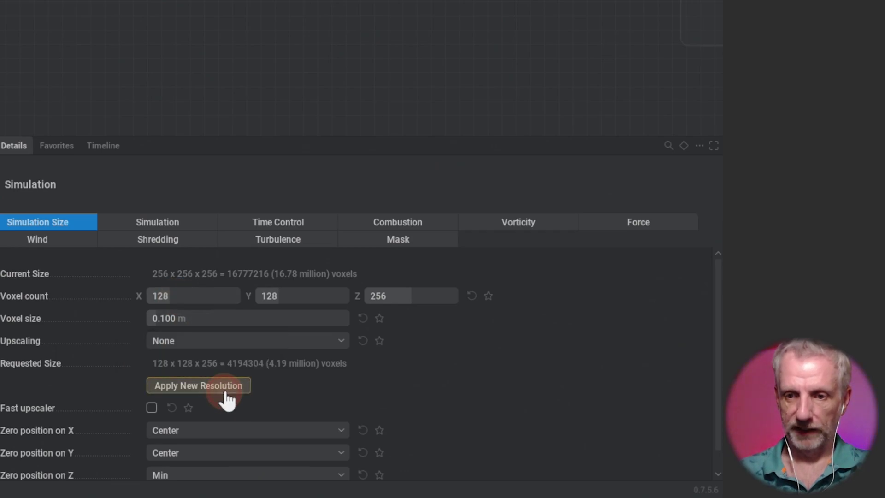
- Enter 256 for both X and Y voxel counts as the pending resolution
left_click(216, 299)
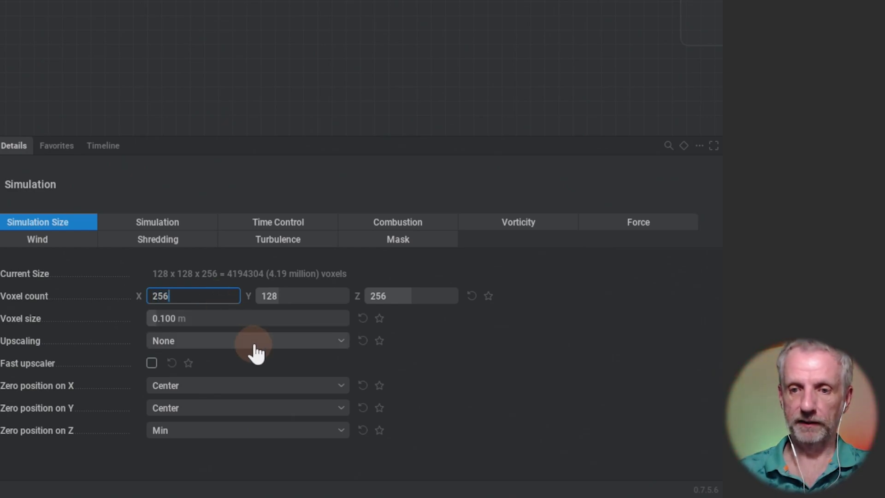
key("Tab")
type("256")
key("Return")
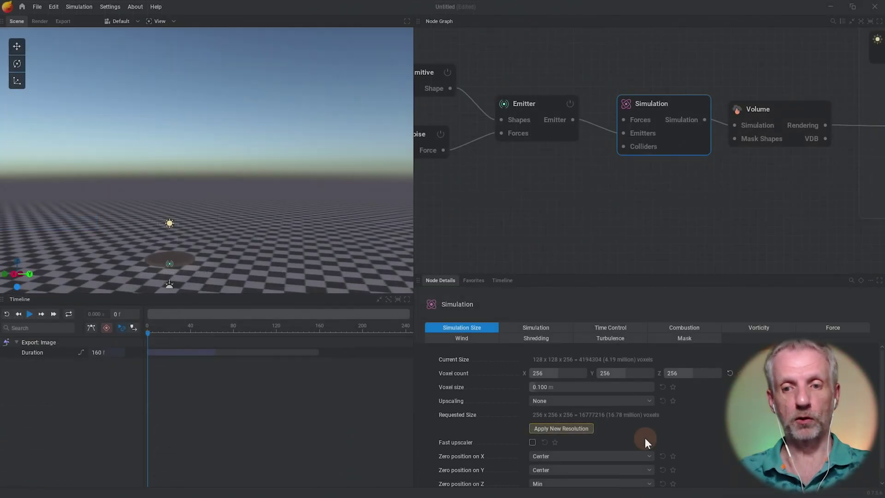
- Apply the 256 x 256 x 256 grid and play the explosion simulation
left_click(570, 429)
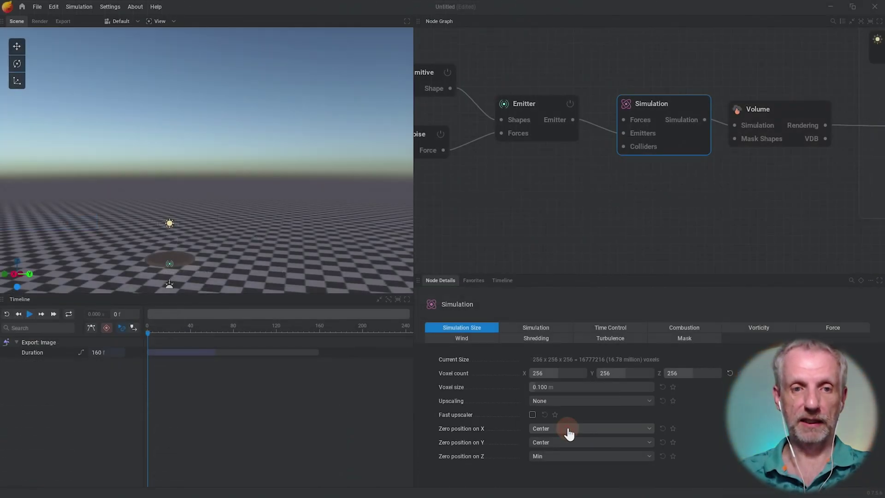
key("space")
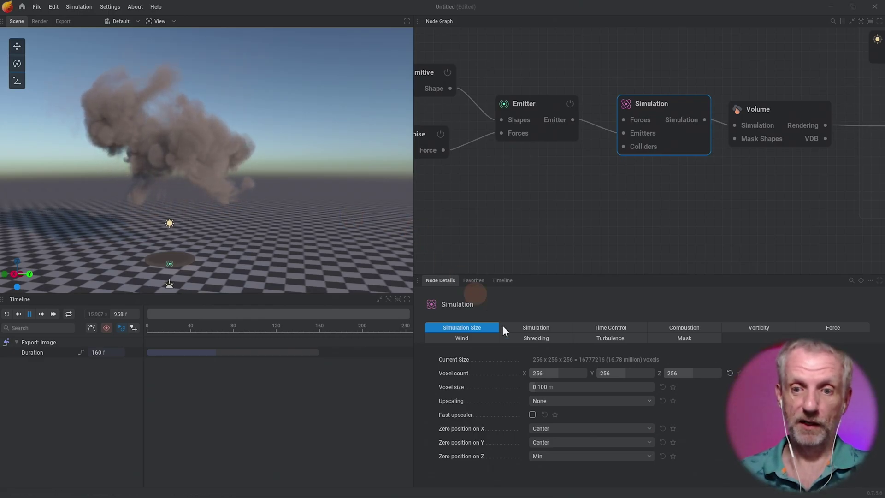
- Set X and Y voxel counts to 128 and apply the 128 x 128 x 256 resolution
left_click(559, 371)
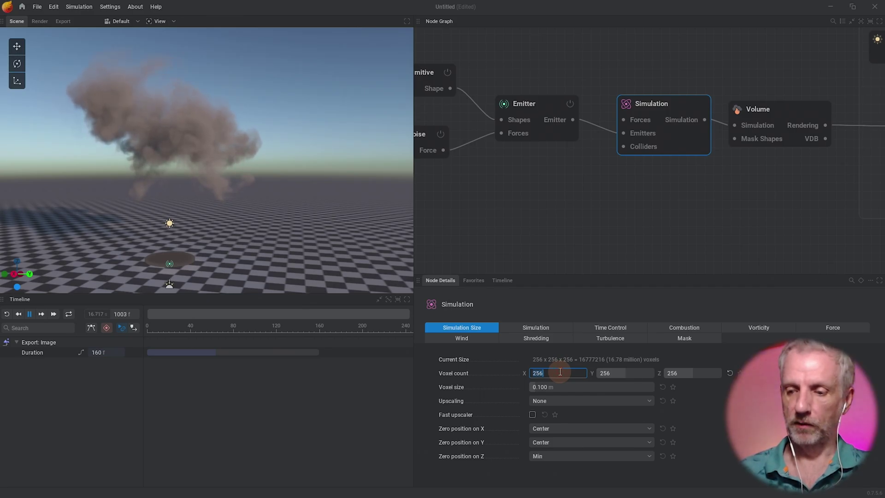
type("128")
key("Tab")
type("1287")
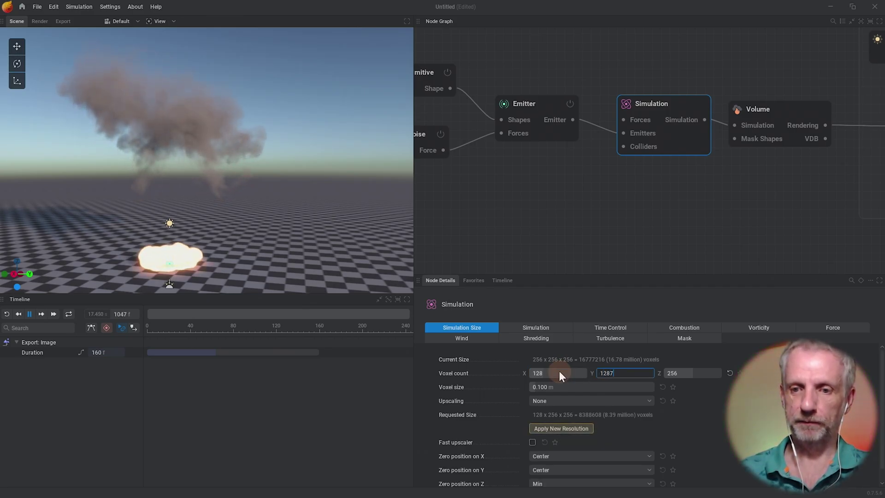
key("BackSpace")
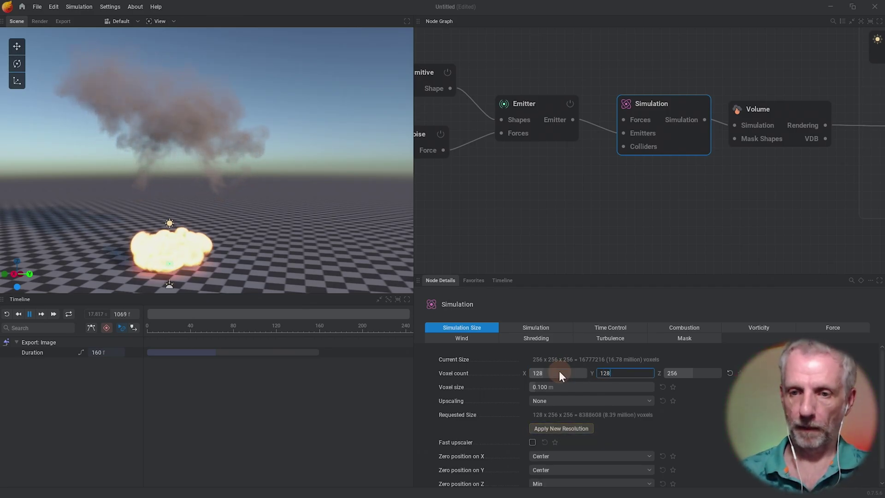
left_click(584, 431)
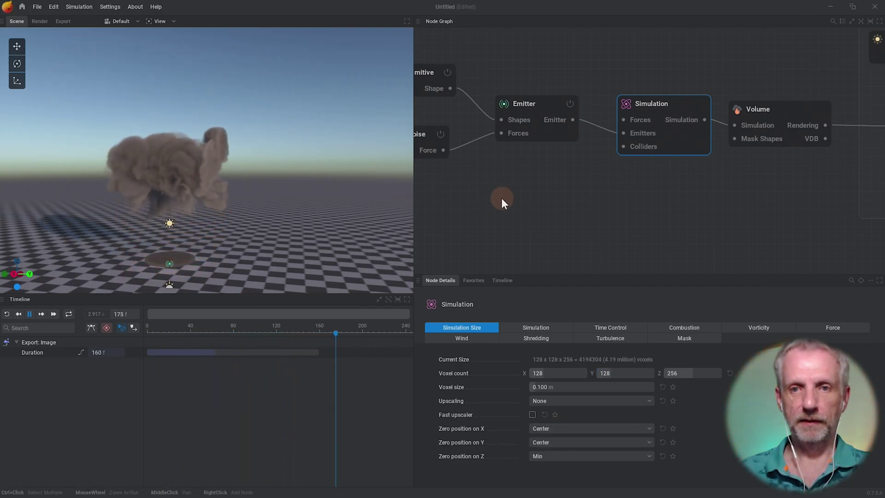
middle_click_drag(503, 197, 564, 194)
- Check the Emitter's transform, then set the primitive cylinder radius to 1.5 m
left_click(608, 123)
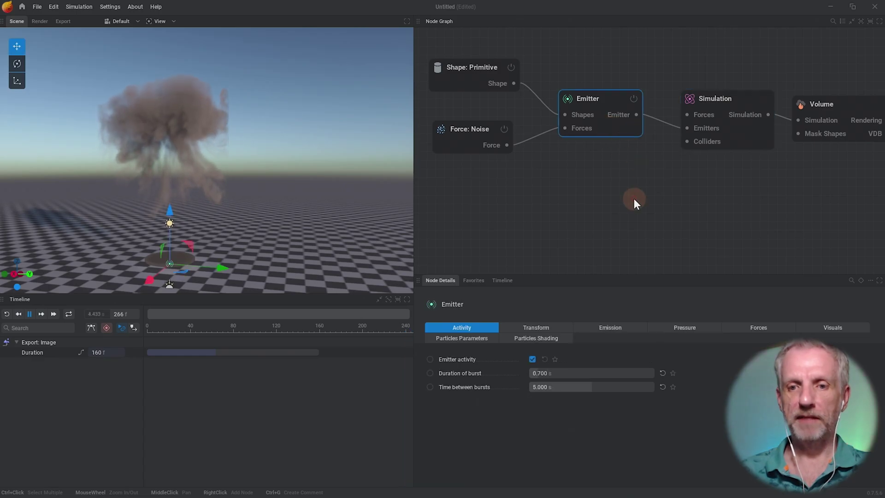
left_click(547, 328)
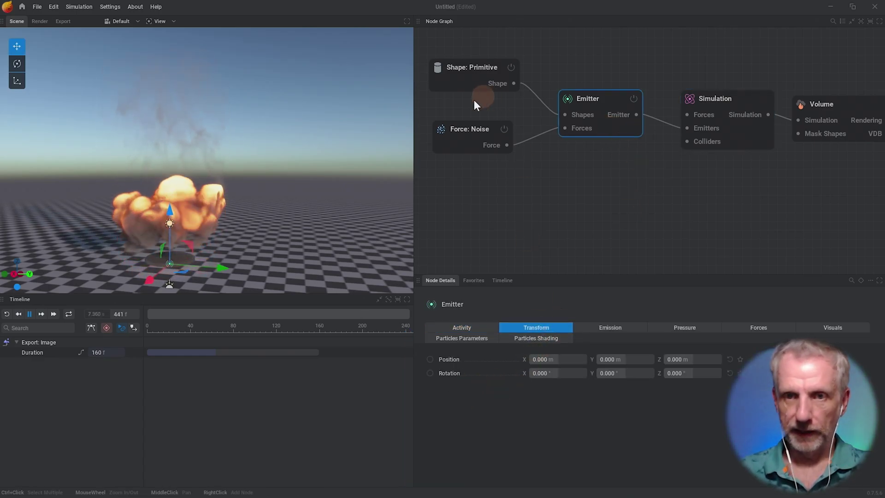
left_click(463, 84)
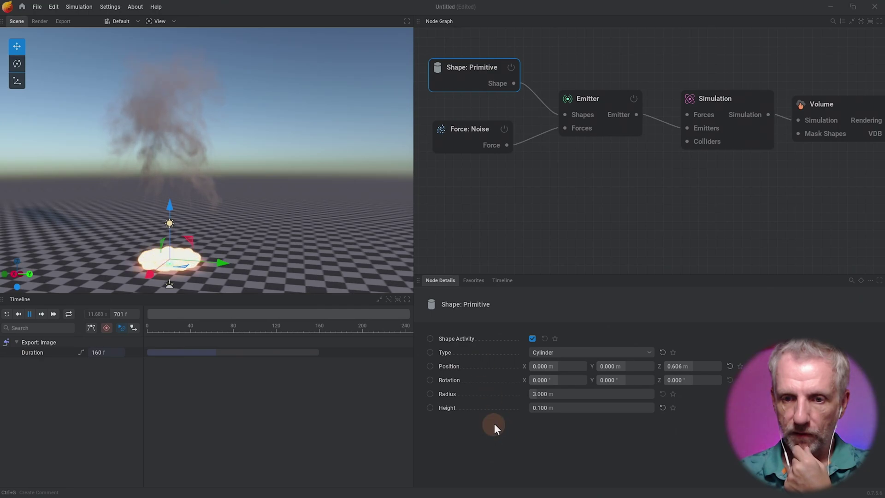
left_click(543, 393)
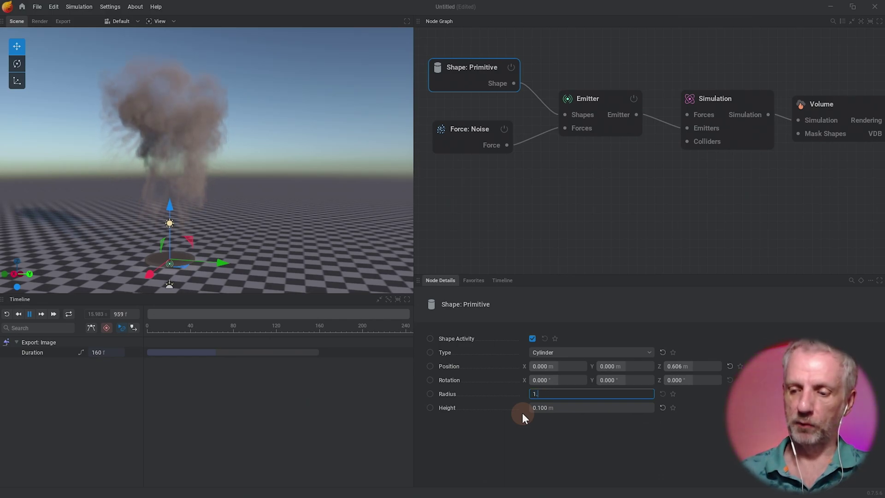
key("Return")
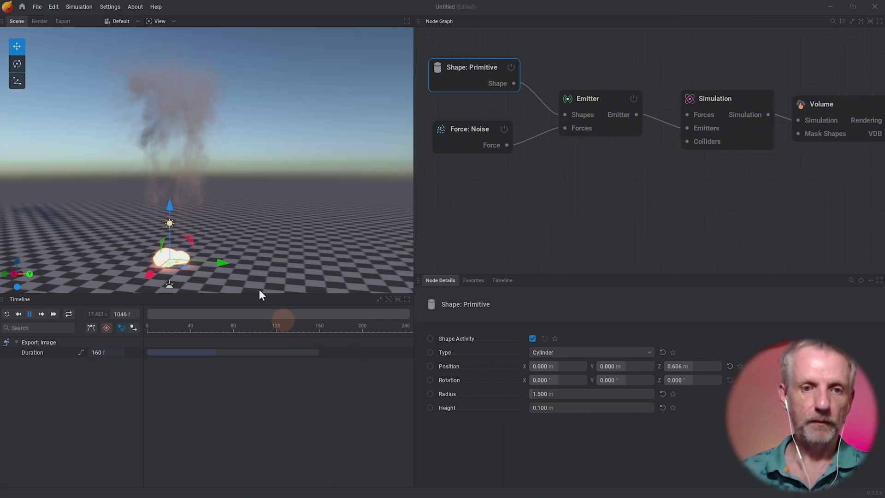
scroll(286, 241, "up", 3)
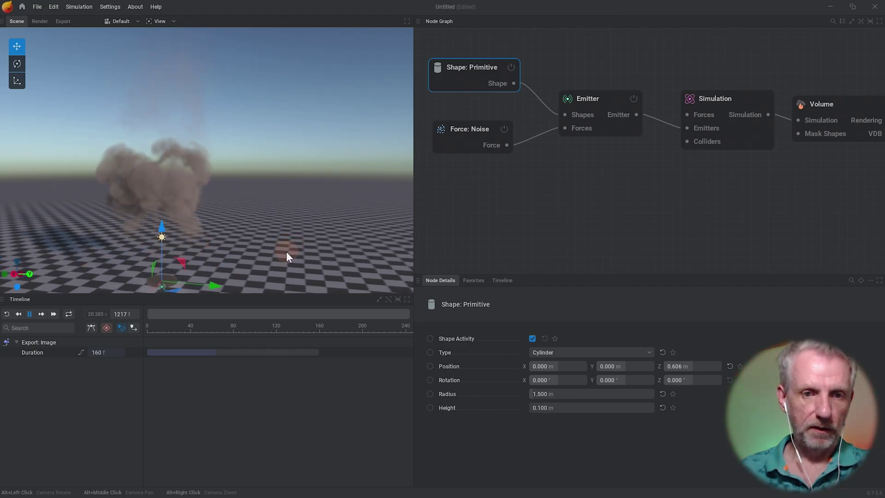
middle_click_drag(287, 252, 300, 237, "alt")
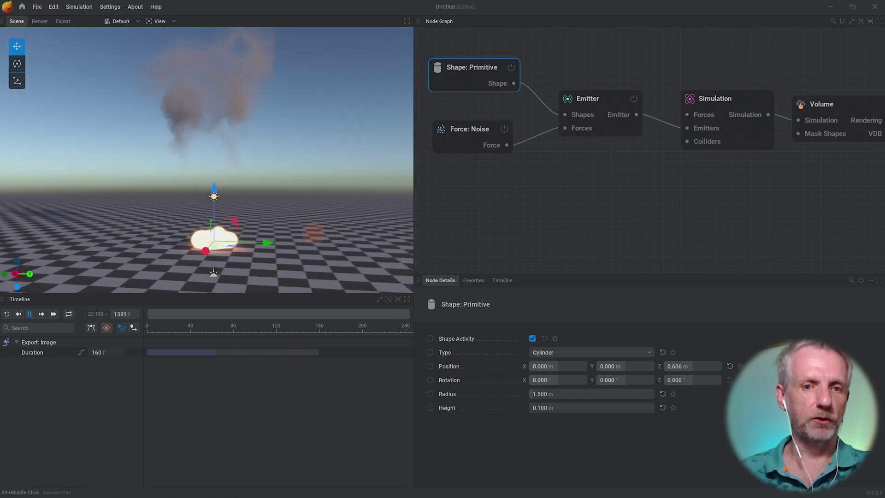
left_click_drag(313, 233, 344, 246, "alt")
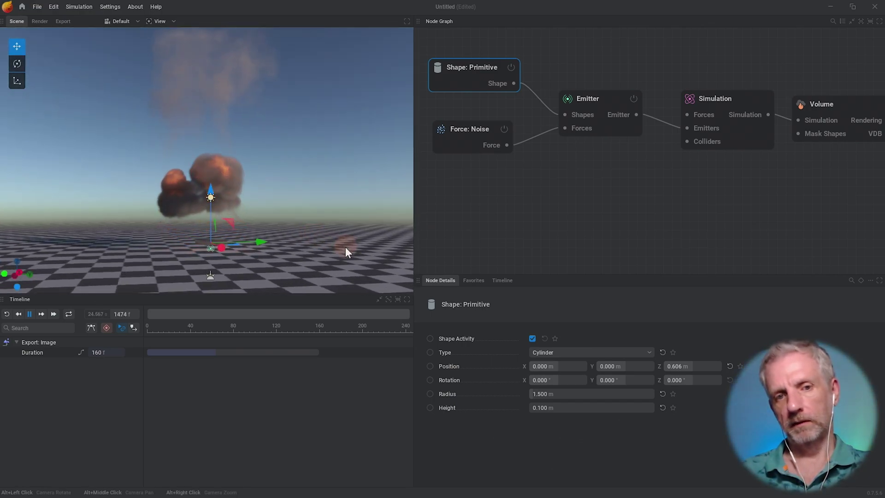
- Set the cylinder radius to 1 m, restart the simulation, and show the Simulation size settings
left_click(580, 393)
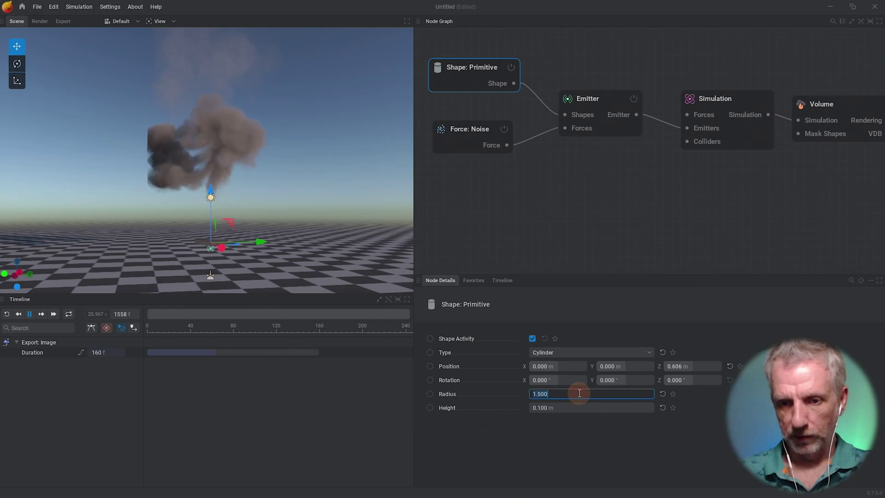
type("1")
key("Return")
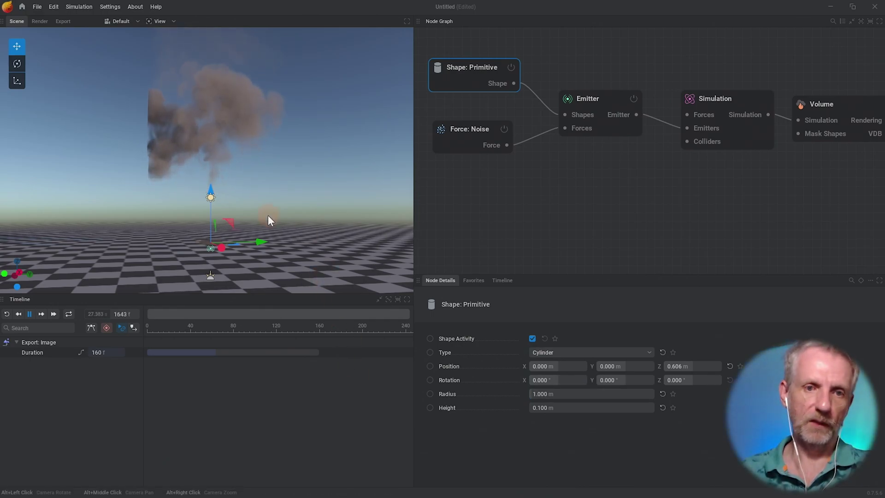
key("r")
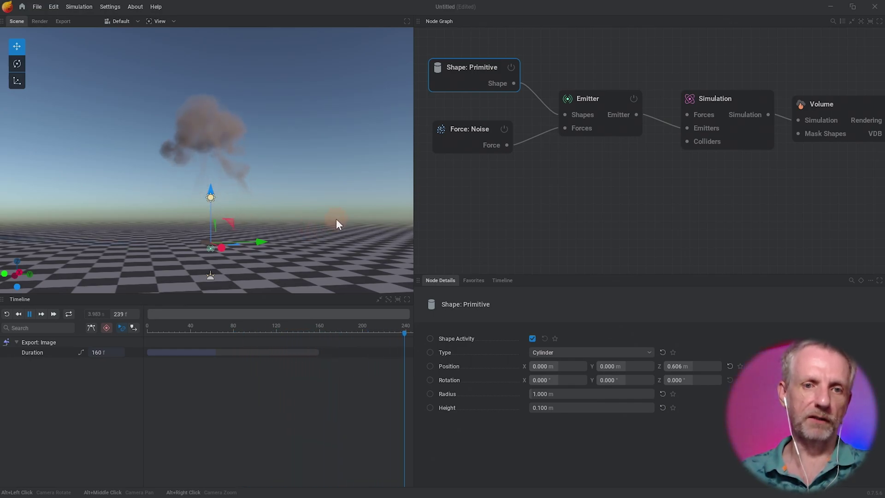
mouse_move(343, 230)
left_mouse_down("alt")
mouse_move(309, 226)
mouse_move(335, 232)
mouse_move(345, 211)
left_mouse_up("alt")
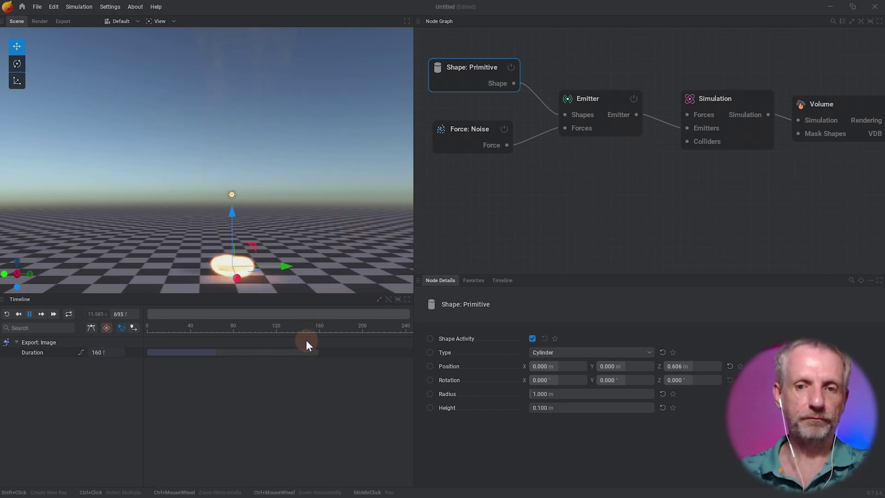
left_click(743, 140)
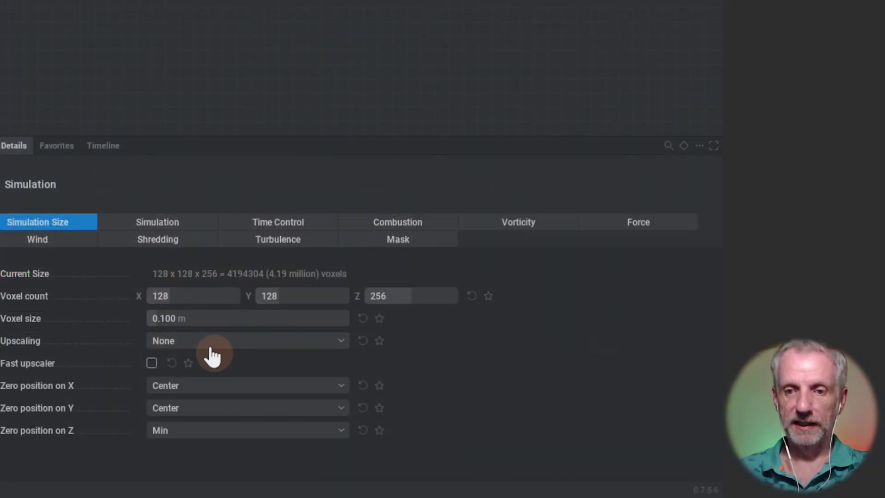
- Choose X2 upscaling and apply it, giving about 8.39 million voxels
left_click(241, 352)
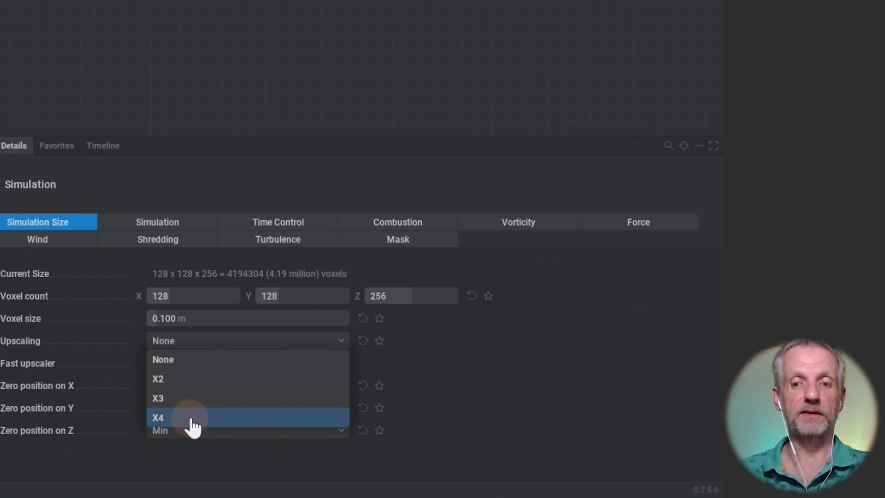
left_click(29, 342)
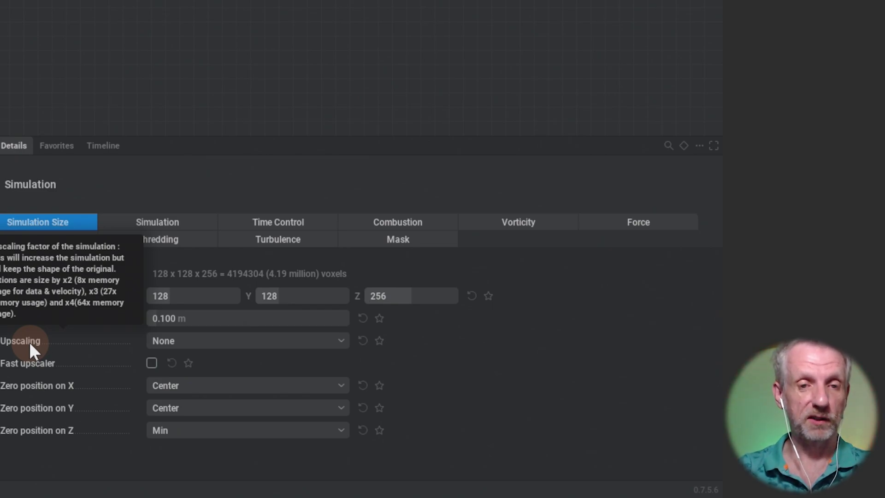
left_click(224, 345)
left_click(198, 379)
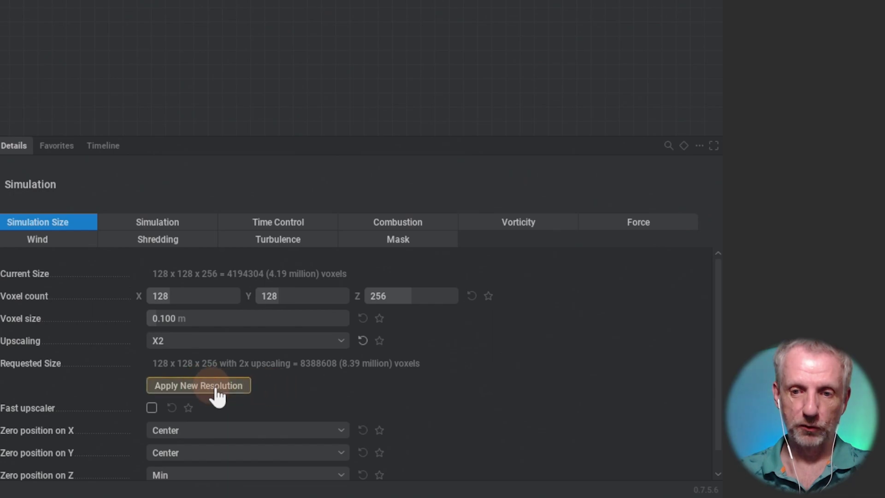
left_click(241, 393)
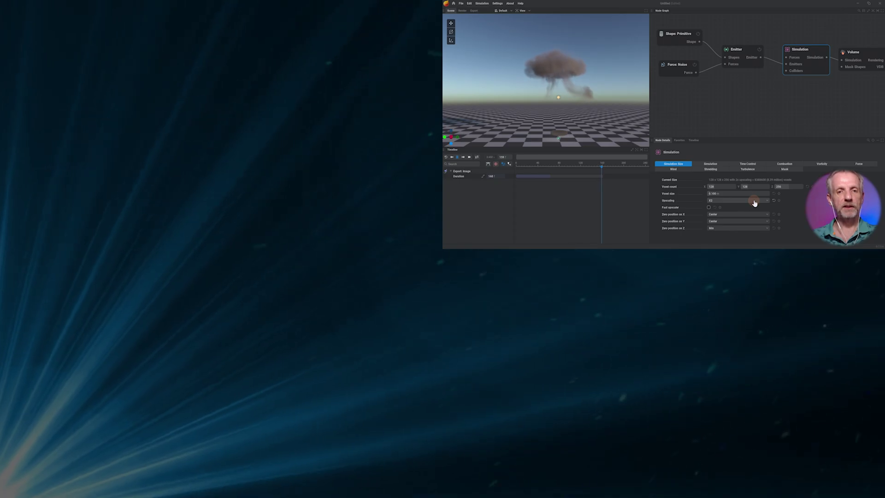
left_click(754, 202)
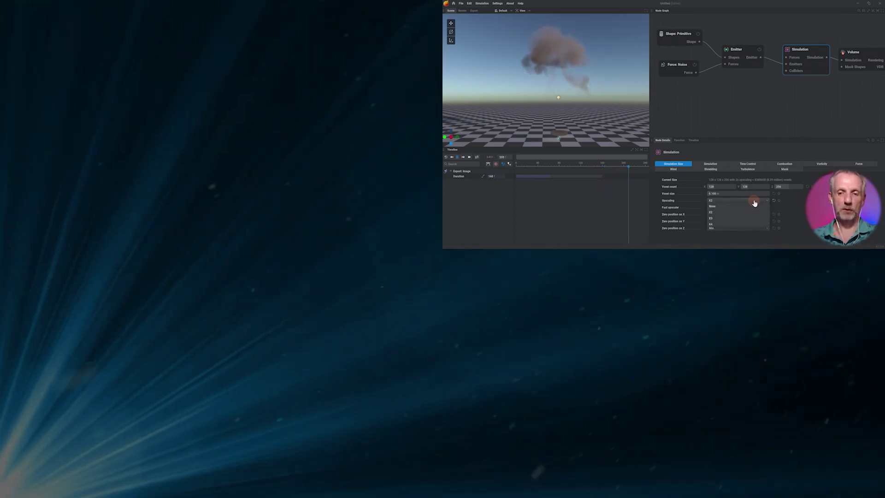